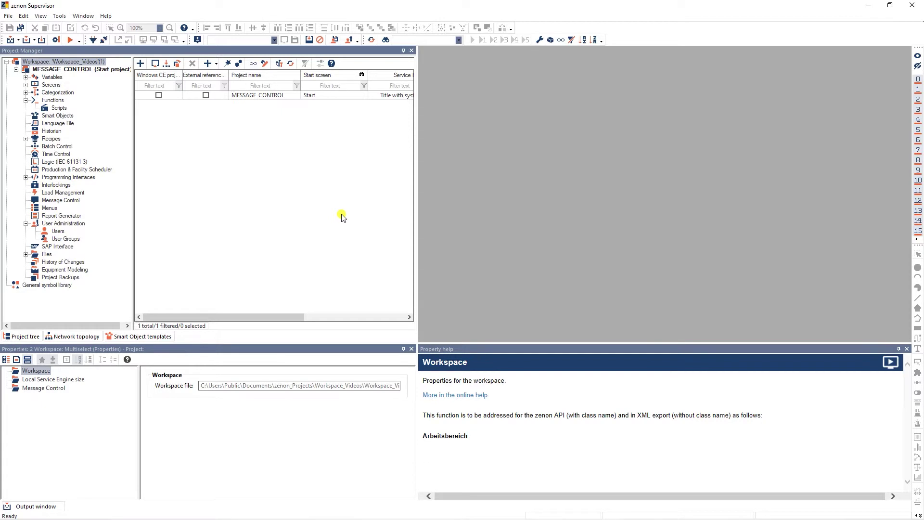
Review the workspace Message Control options for Outlook, SMS, SMTP and voice messages
left_click(48, 388)
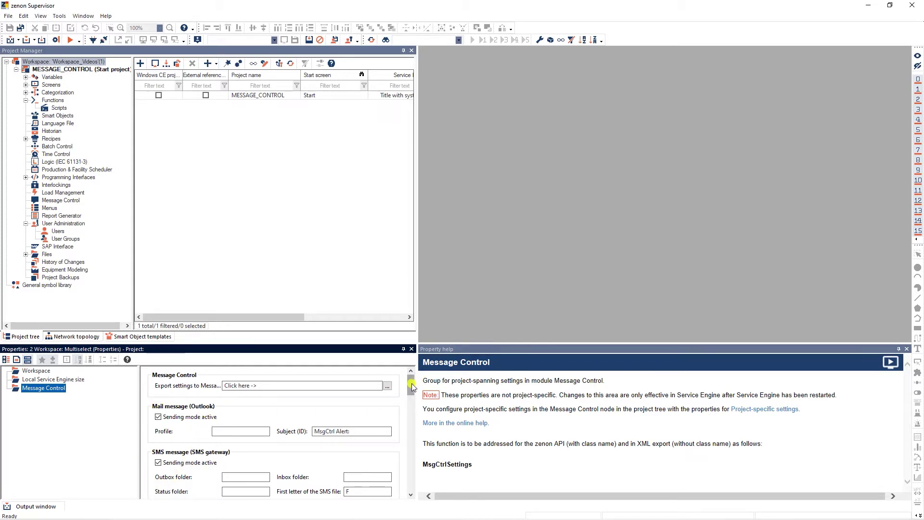
left_click_drag(411, 387, 412, 399)
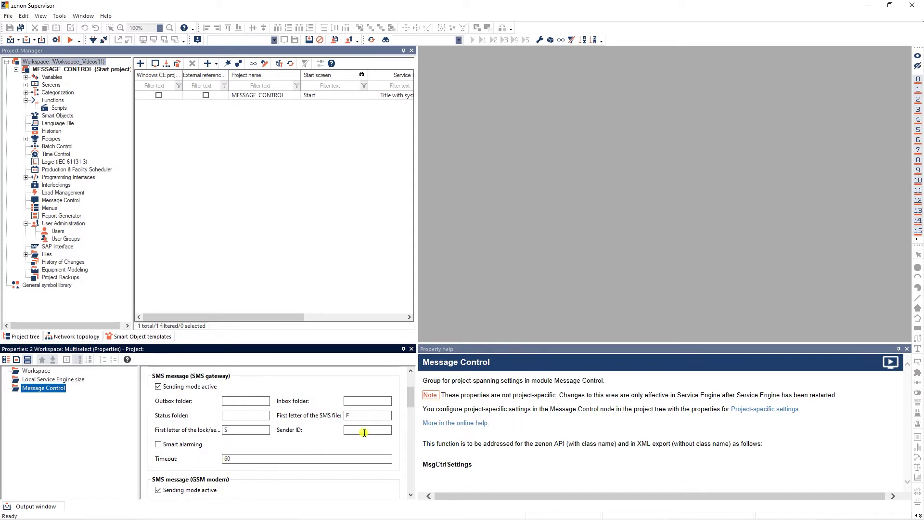
left_click_drag(408, 401, 406, 433)
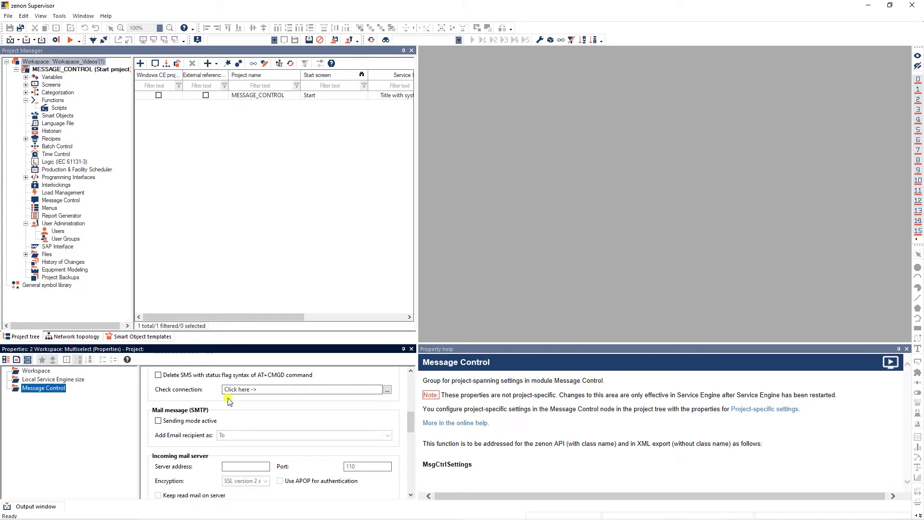
left_click_drag(409, 419, 404, 470)
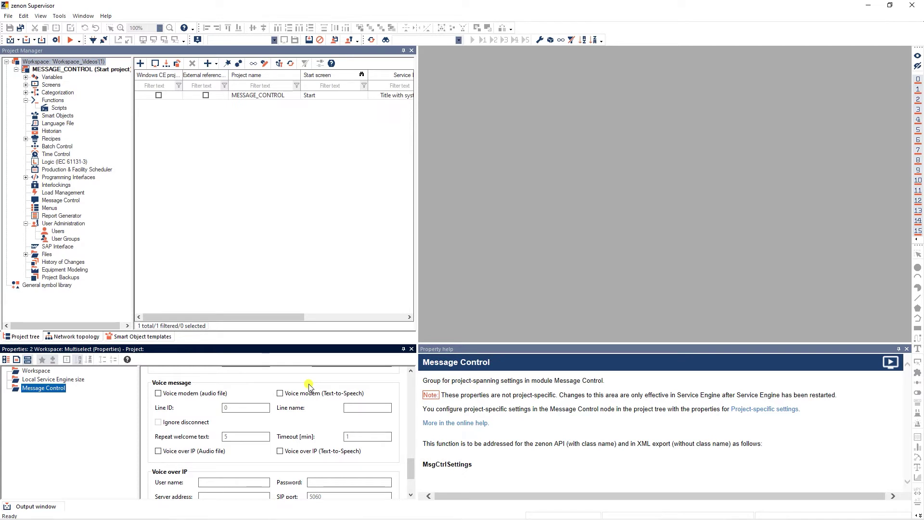
left_click(52, 101)
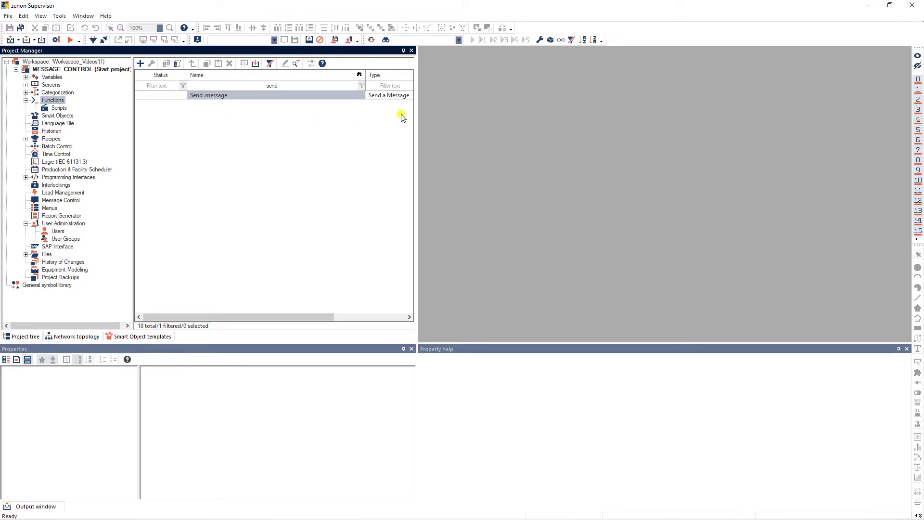
Pick the sending mode for the Send_message function in its Message Control dialog
double_click(259, 96)
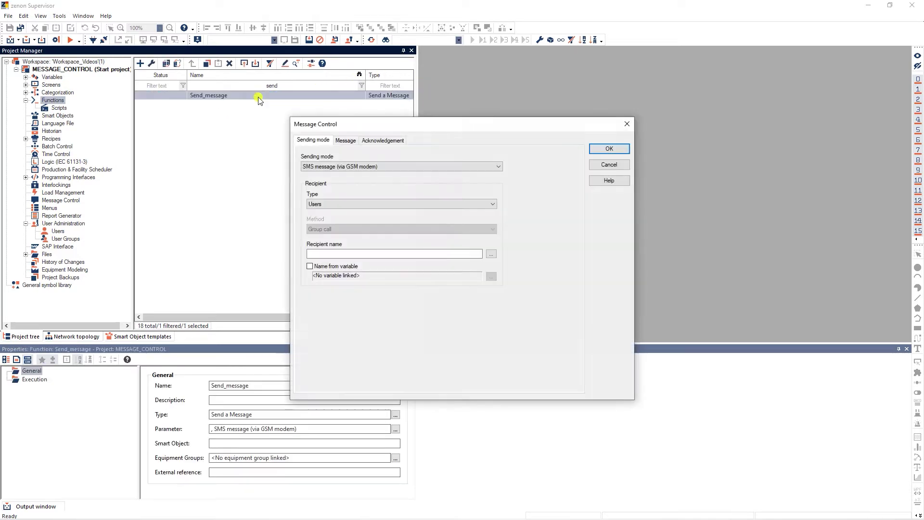
left_click(498, 166)
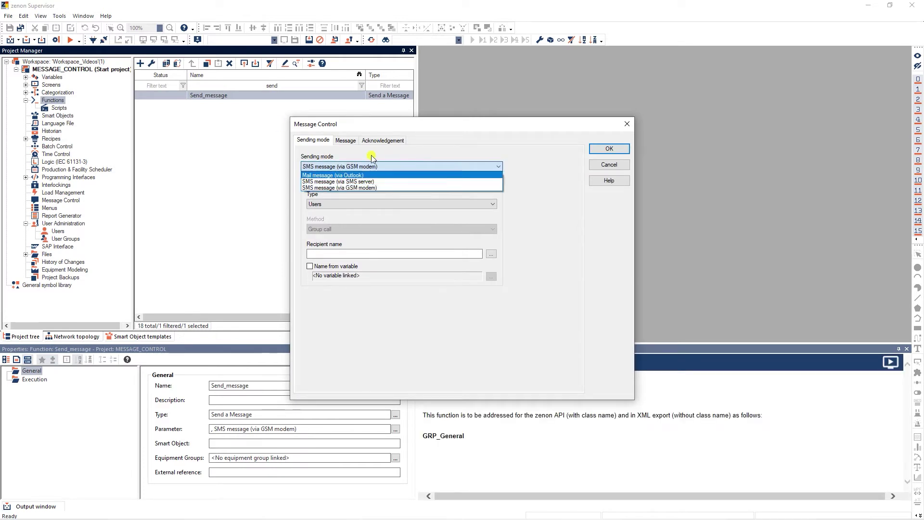
left_click(380, 186)
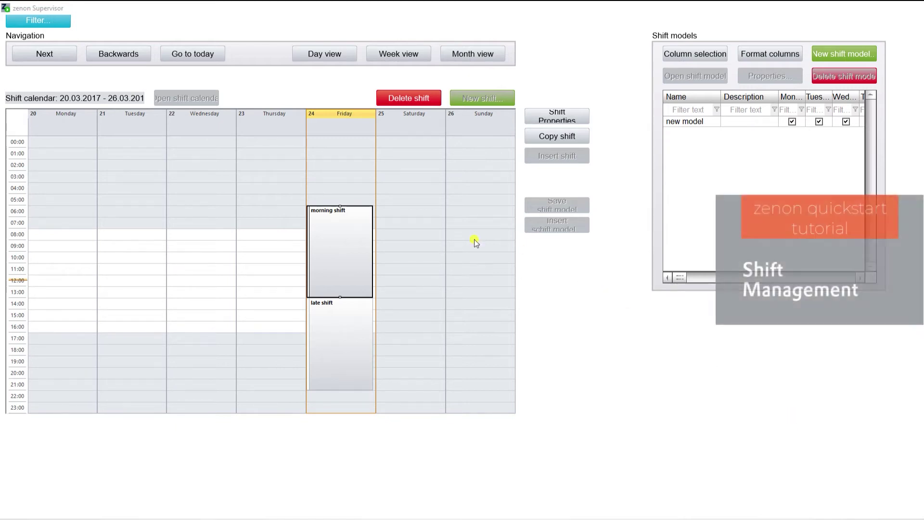
Assign the first user to the morning shift
double_click(327, 239)
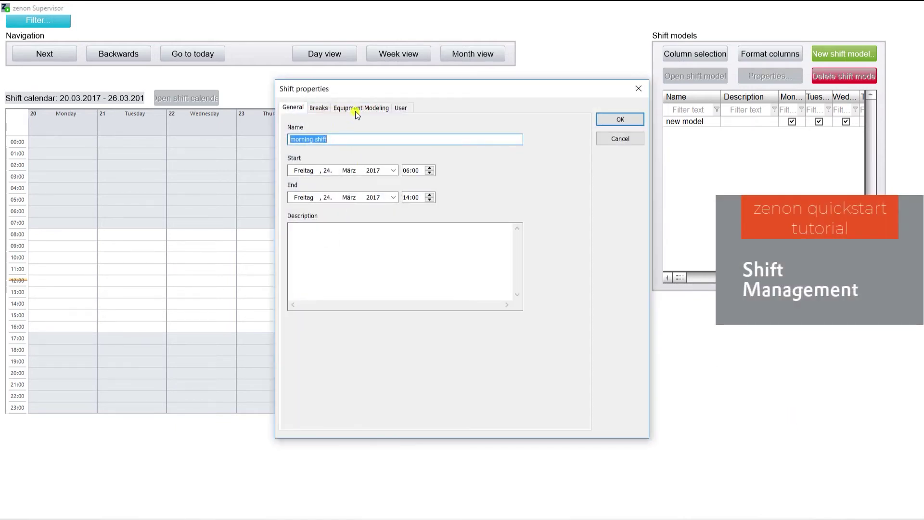
left_click(400, 107)
left_click(495, 394)
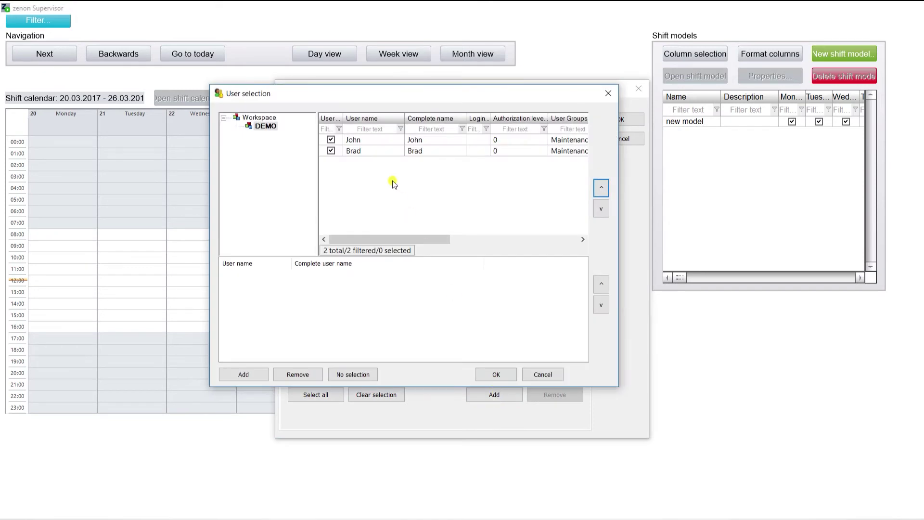
left_click(372, 139)
left_click(479, 377)
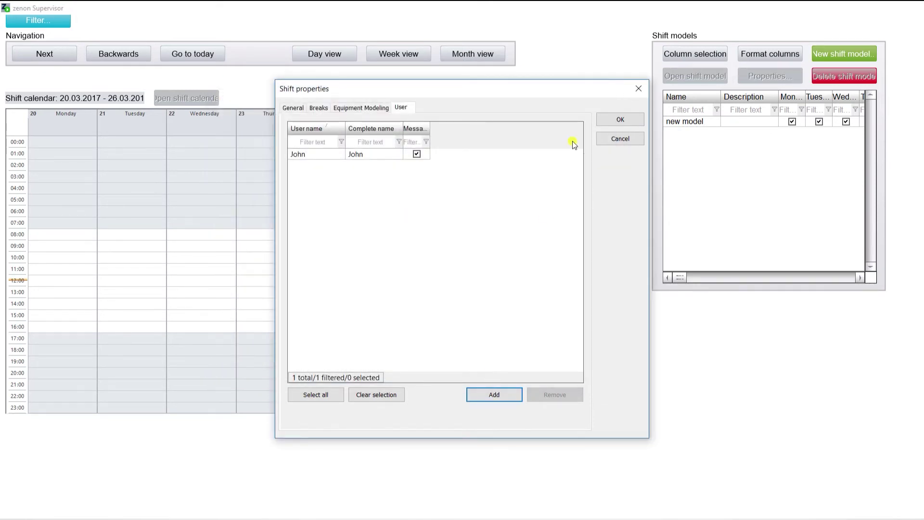
left_click(602, 120)
Assign the second user to the late shift
left_click(356, 311)
double_click(356, 310)
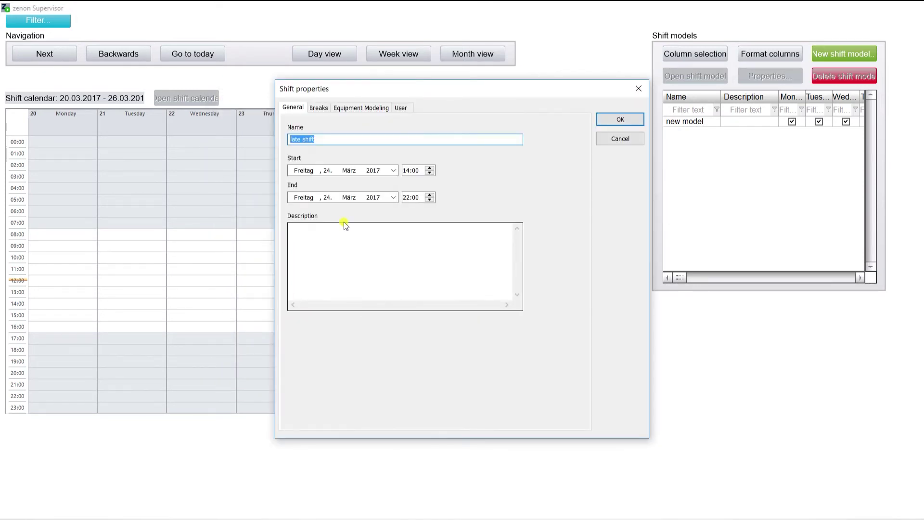
left_click(400, 106)
left_click(486, 395)
left_click(423, 154)
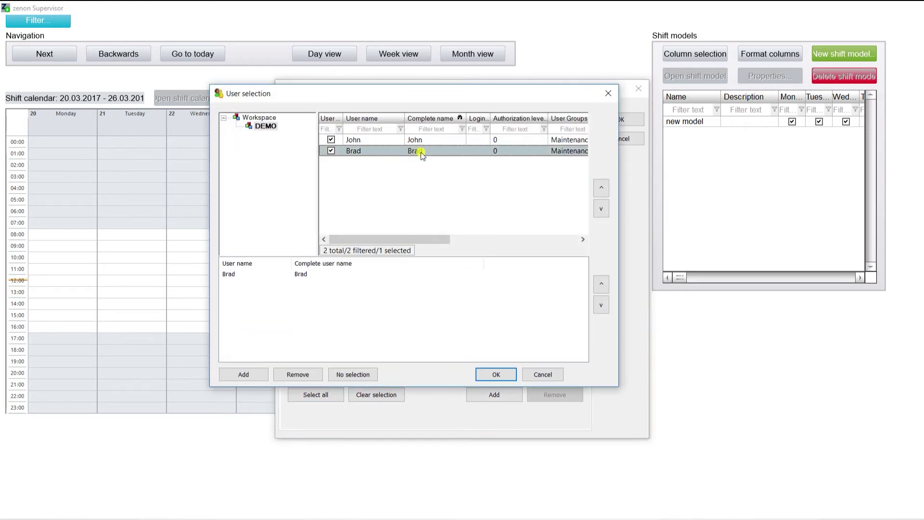
left_click(495, 314)
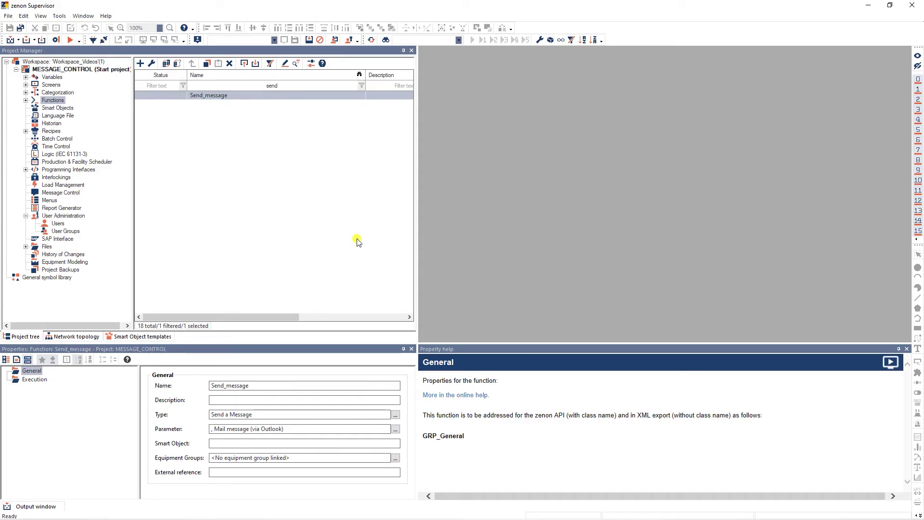
Set Send_message's recipient to the Maintenance group as 'User group with shift filter'
double_click(242, 95)
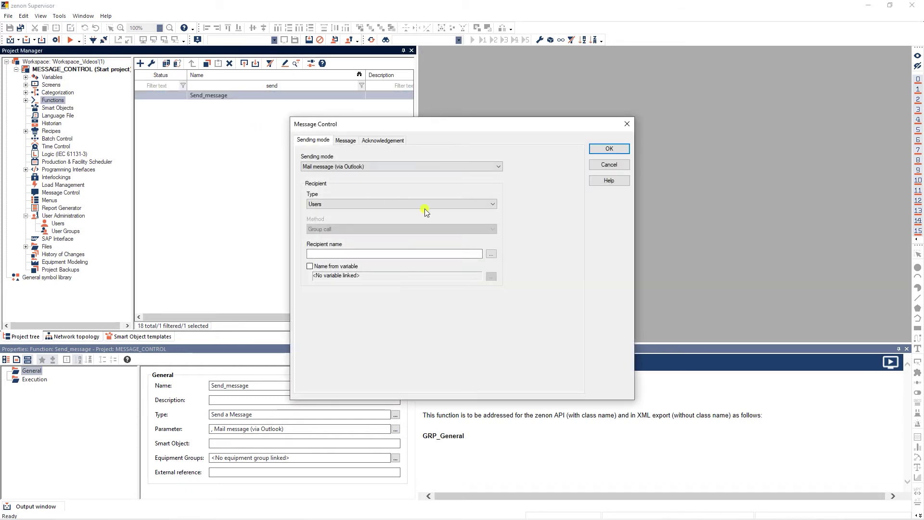
left_click(493, 203)
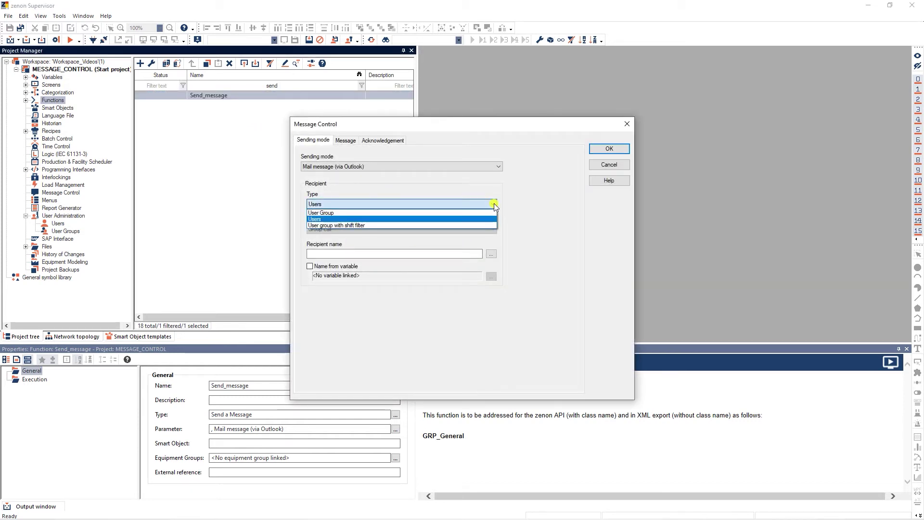
left_click(471, 225)
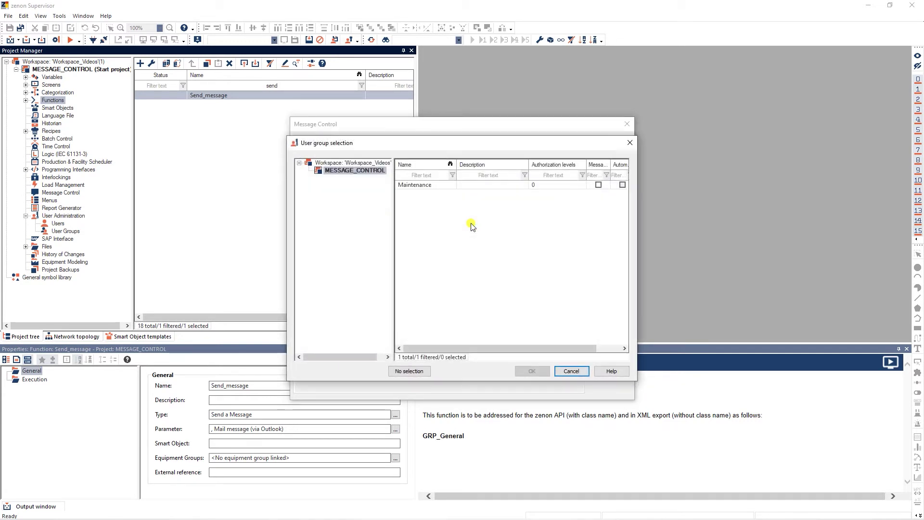
left_click(438, 185)
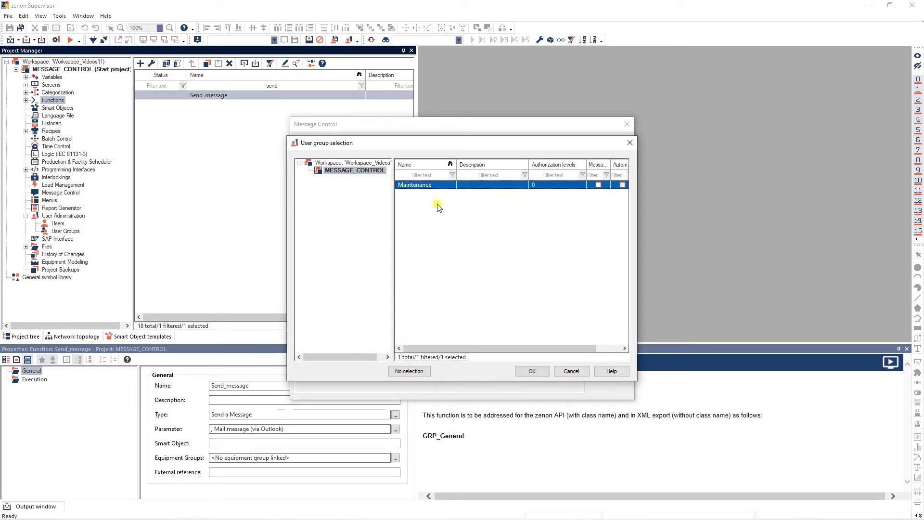
left_click(531, 370)
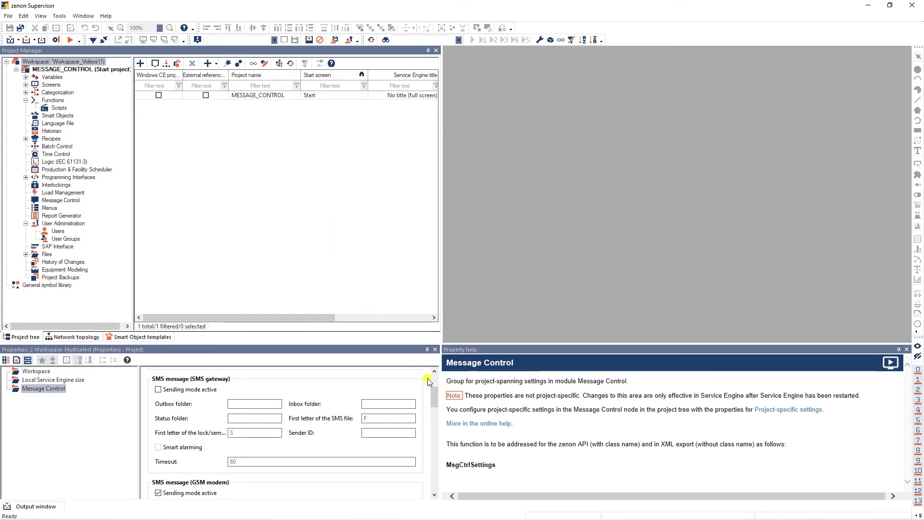
Inspect the Limit Value properties of variable WIZ_VAR_10
left_click_drag(435, 396, 435, 409)
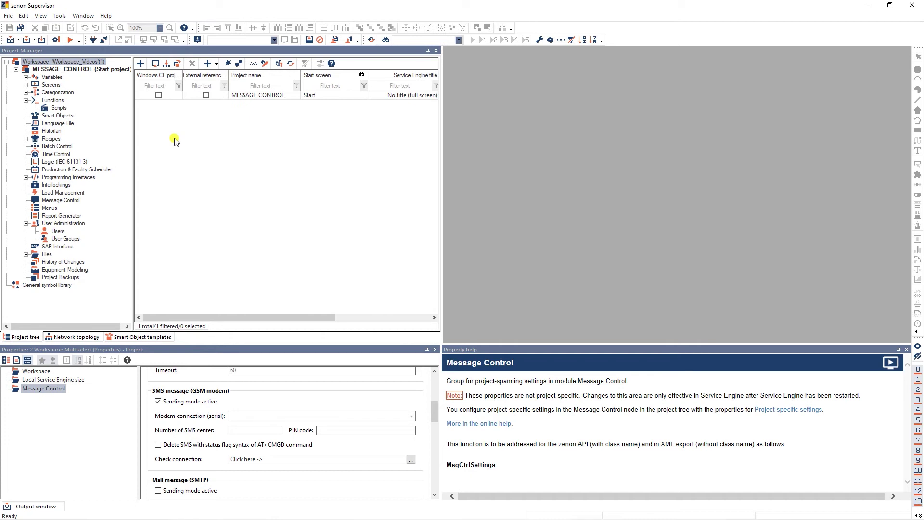
left_click(66, 79)
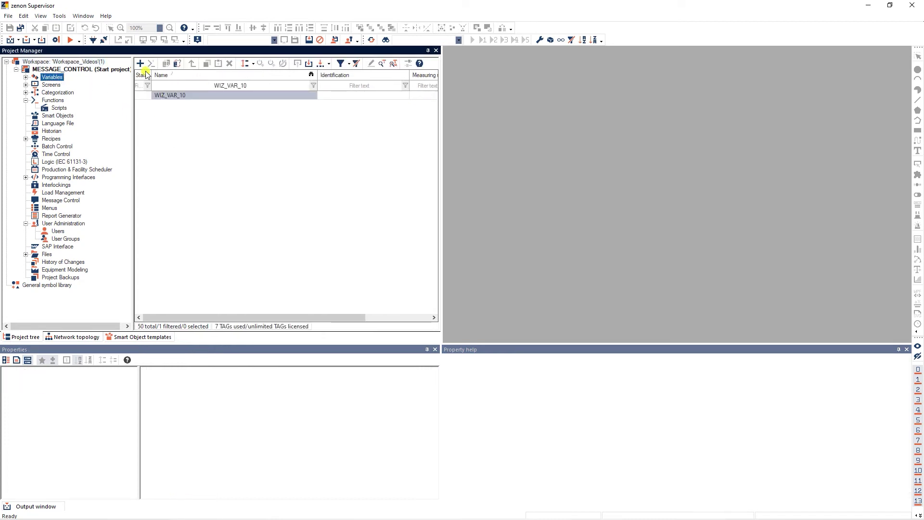
left_click(197, 98)
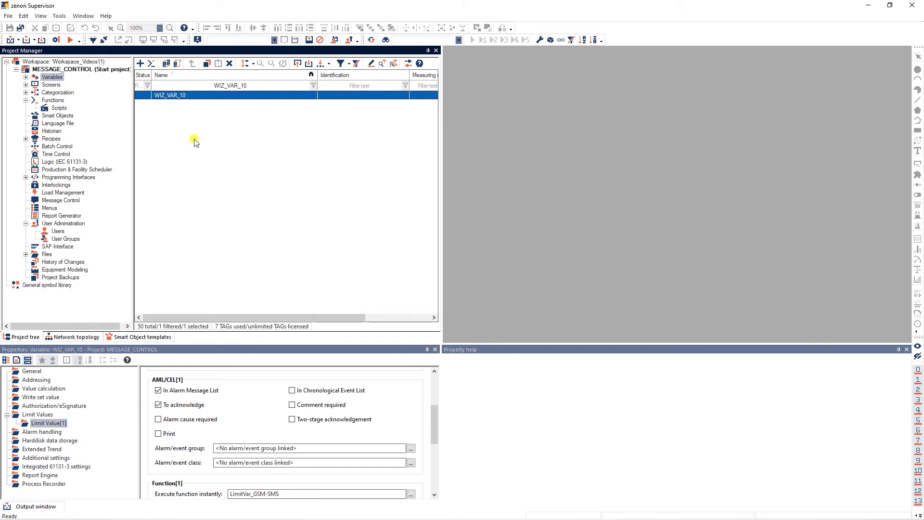
scroll(438, 414, "up", 3)
scroll(438, 415, "up", 1)
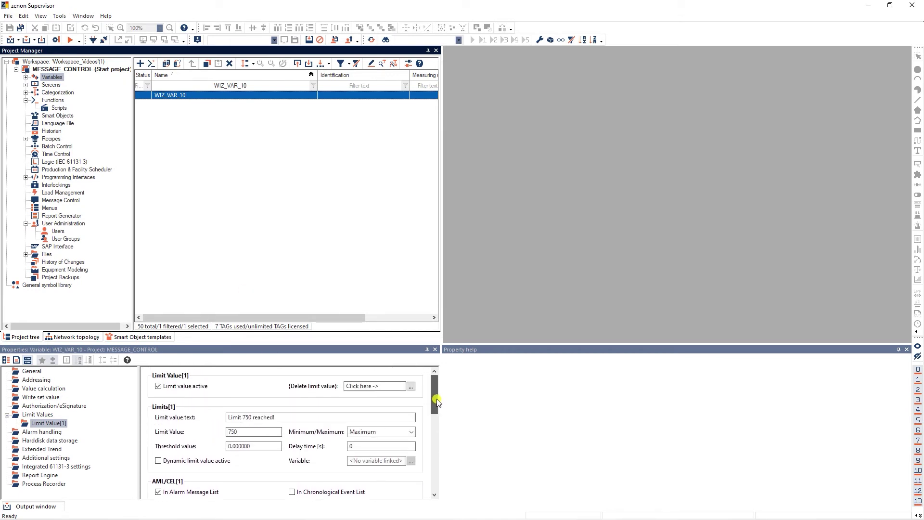
Show user1's Message Control settings in the project user list
left_click(52, 100)
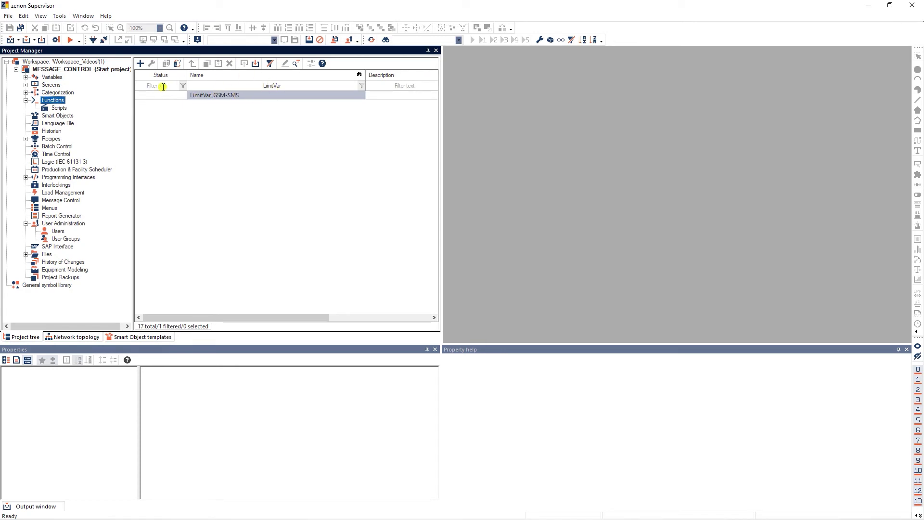
left_click(59, 232)
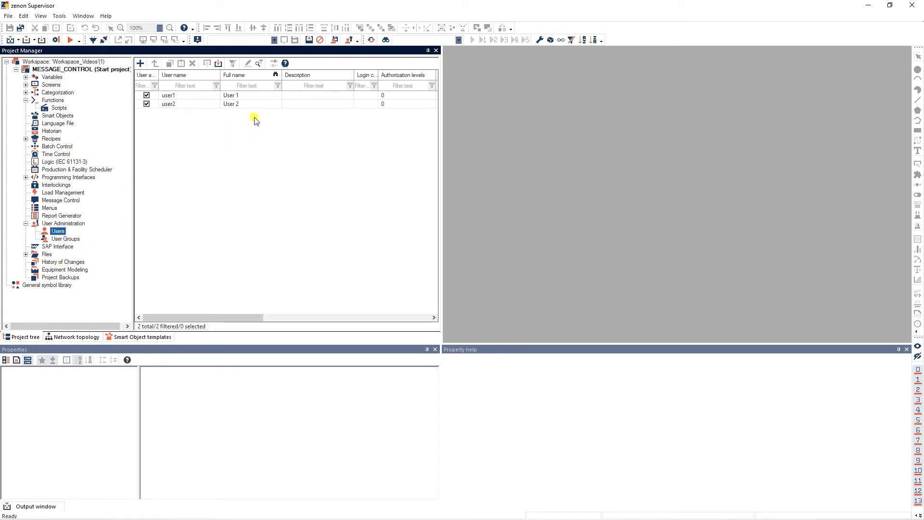
left_click(244, 96)
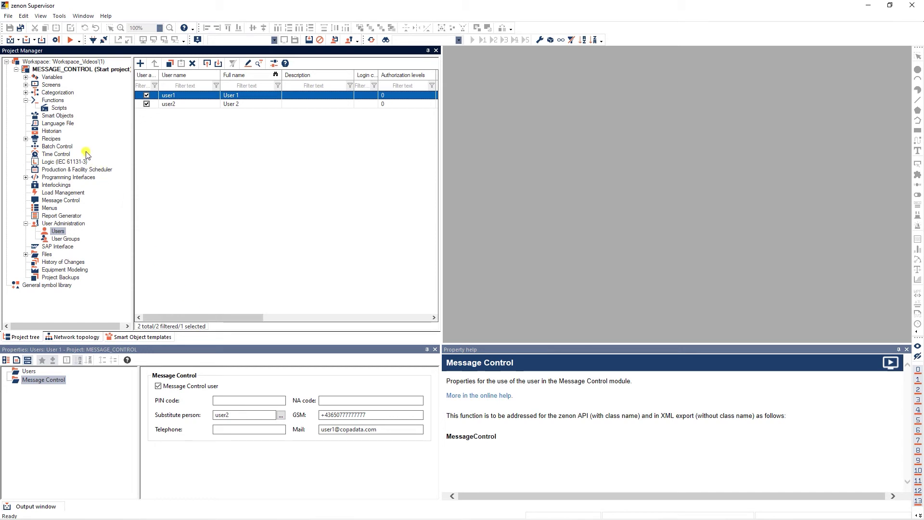
Make user1 the recipient of the LimitVar_GSM-SMS message
left_click(52, 102)
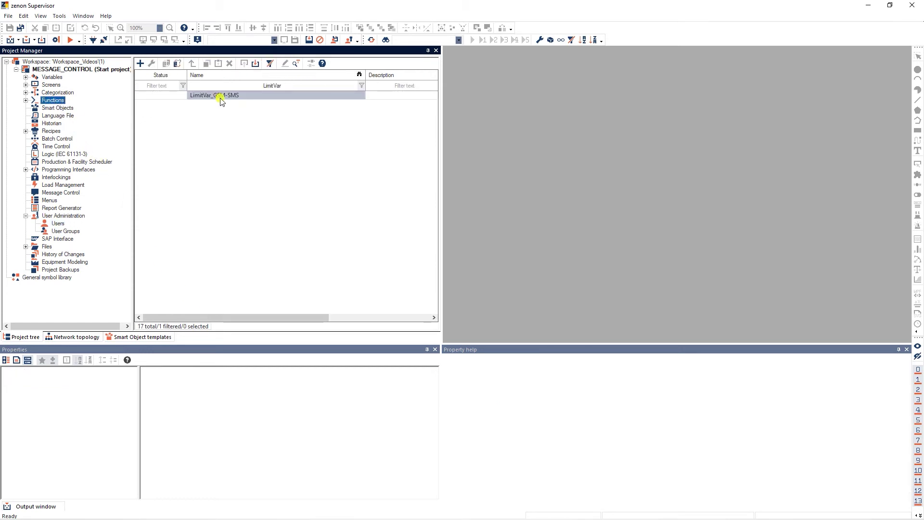
left_click(194, 96)
double_click(194, 95)
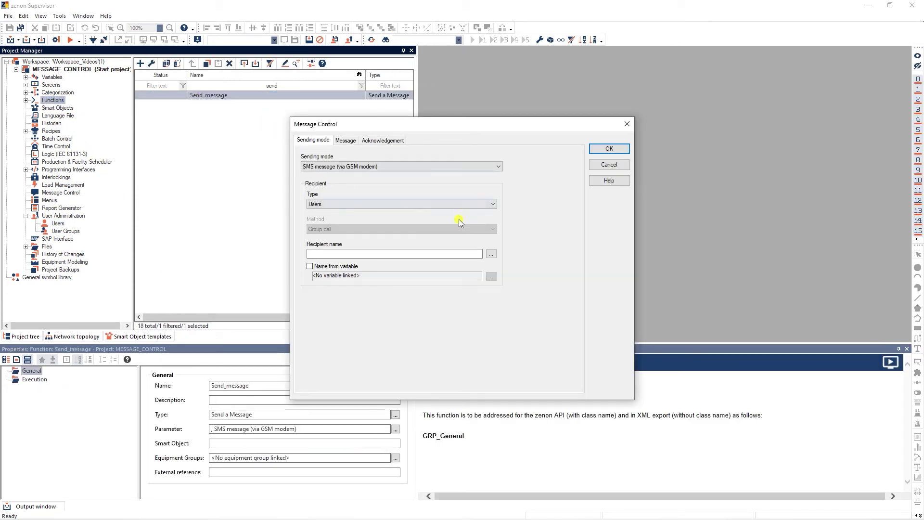
left_click(494, 253)
left_click(454, 187)
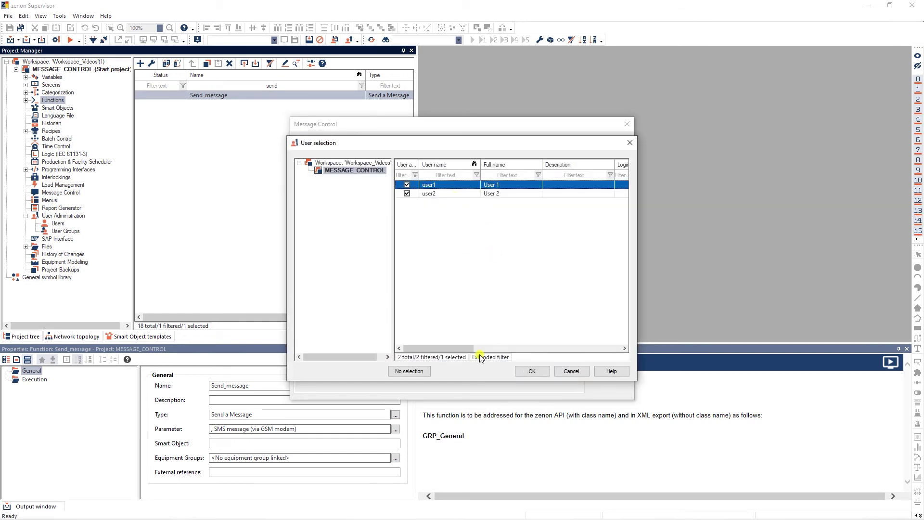
left_click(524, 373)
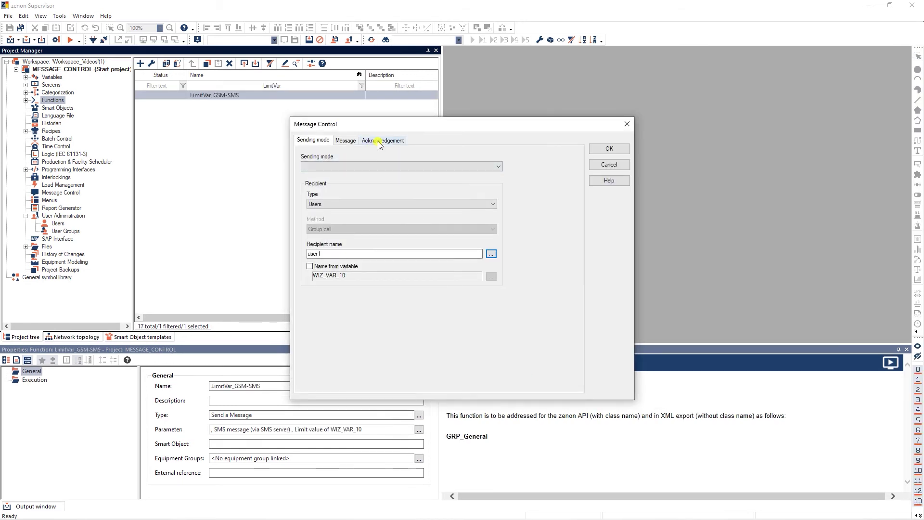
Require acknowledgement with message-specific PIN and NA codes, then confirm the dialog
left_click(382, 140)
left_click(309, 166)
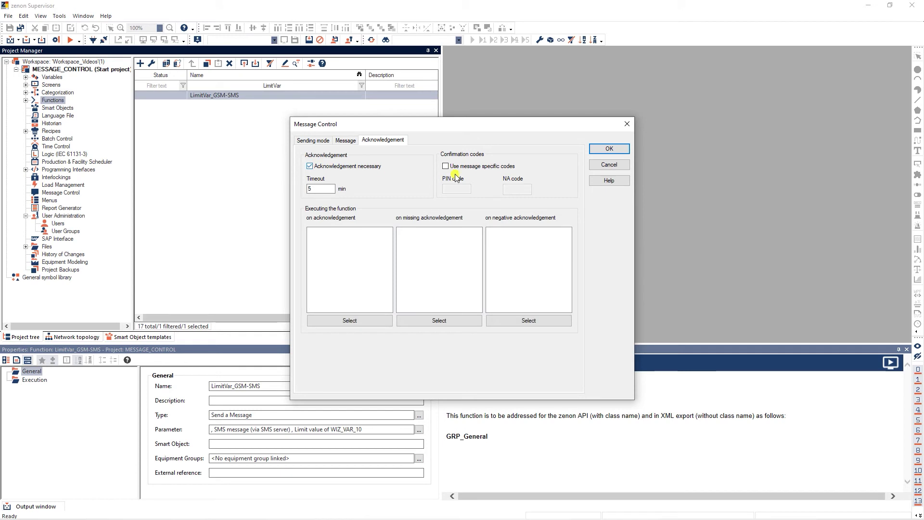
left_click(445, 166)
left_click(448, 188)
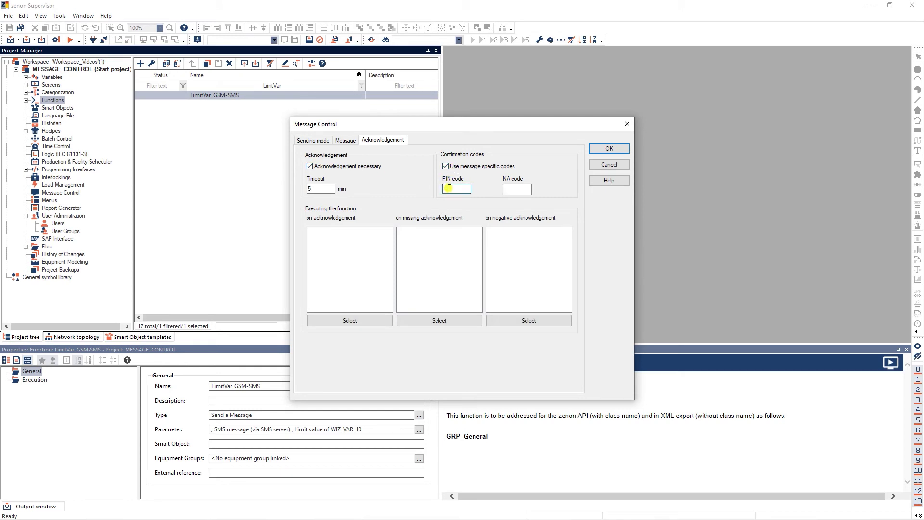
left_click(510, 189)
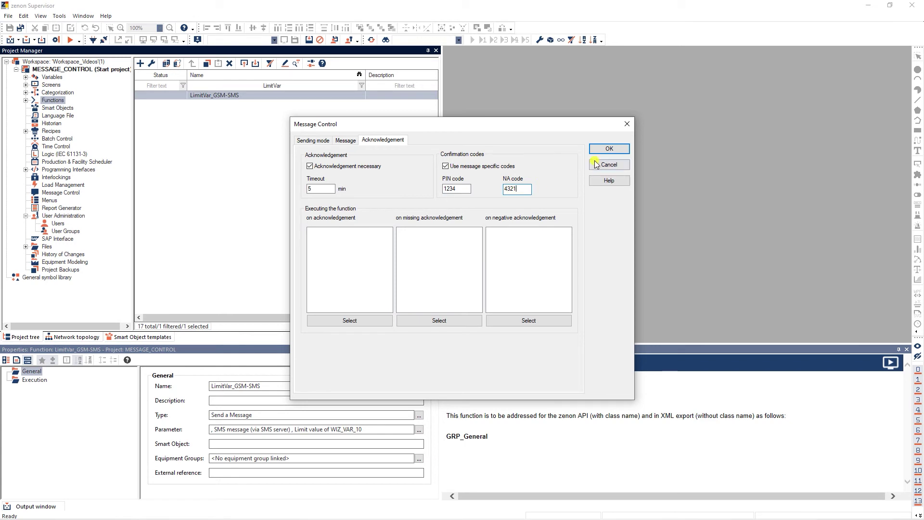
left_click(607, 150)
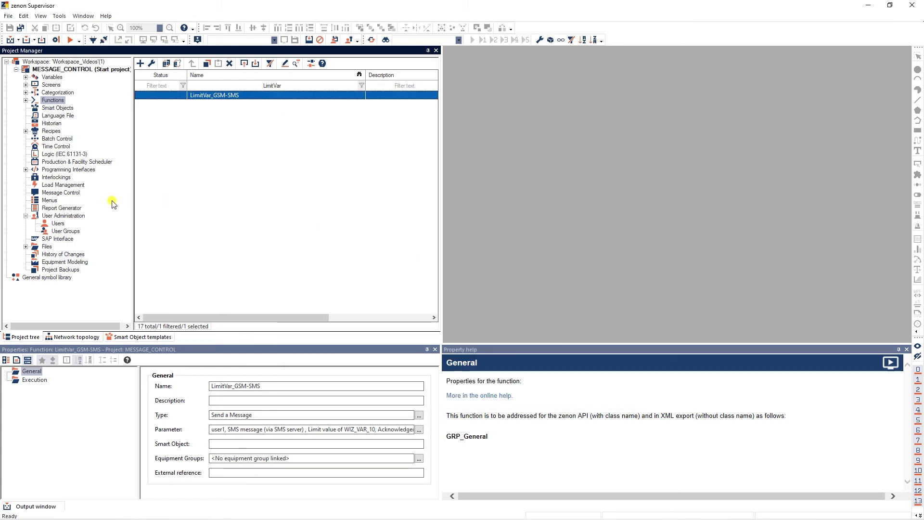
Make WIZ_VAR_10's limit violation execute LimitVar_GSM-SMS instantly
left_click(47, 81)
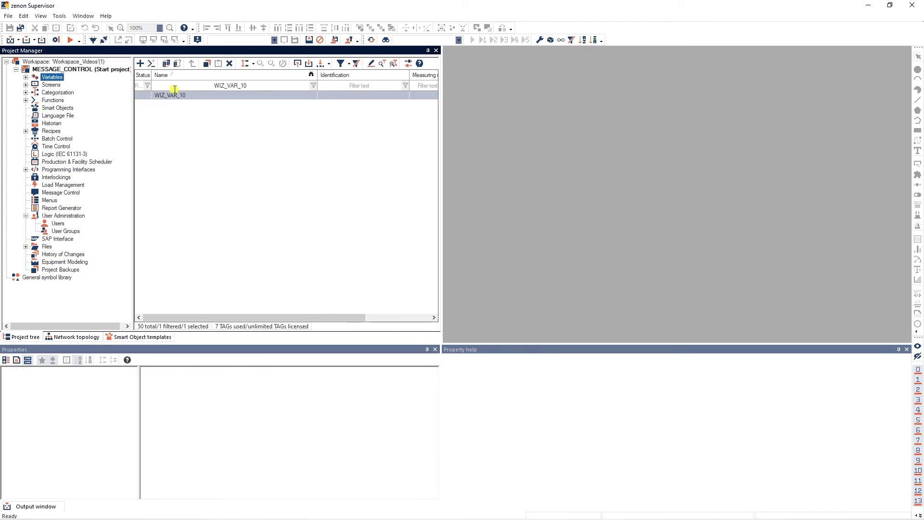
left_click(182, 96)
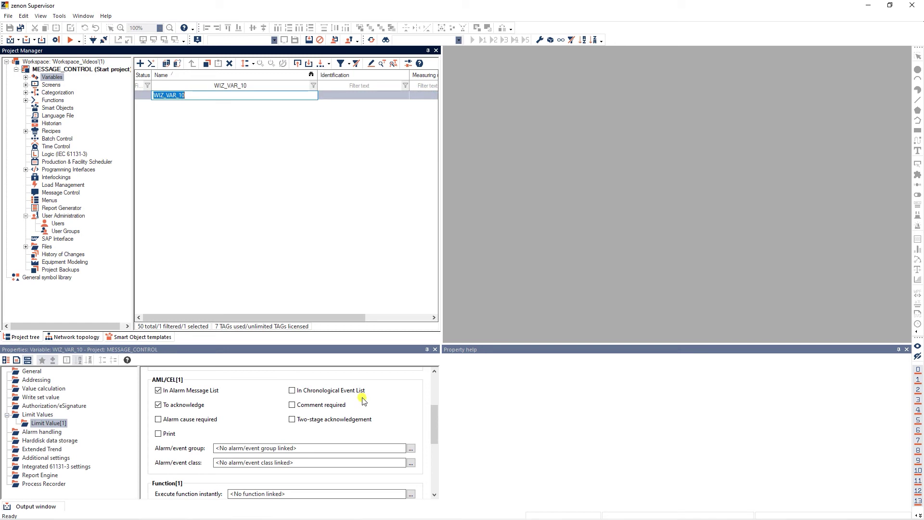
left_click_drag(432, 419, 432, 429)
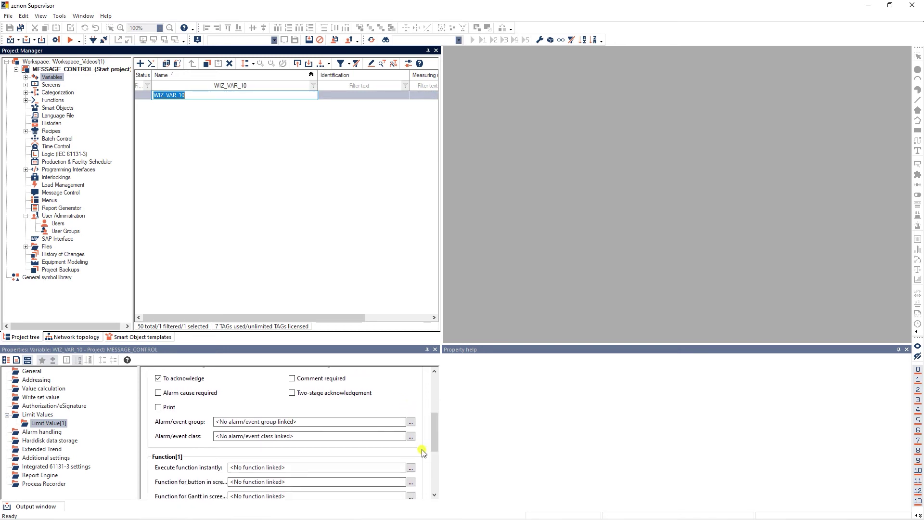
left_click(410, 466)
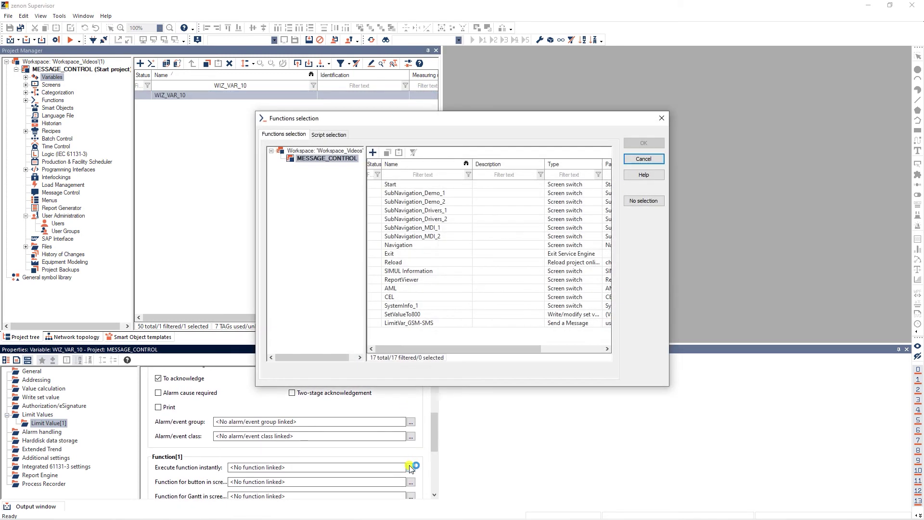
left_click(398, 324)
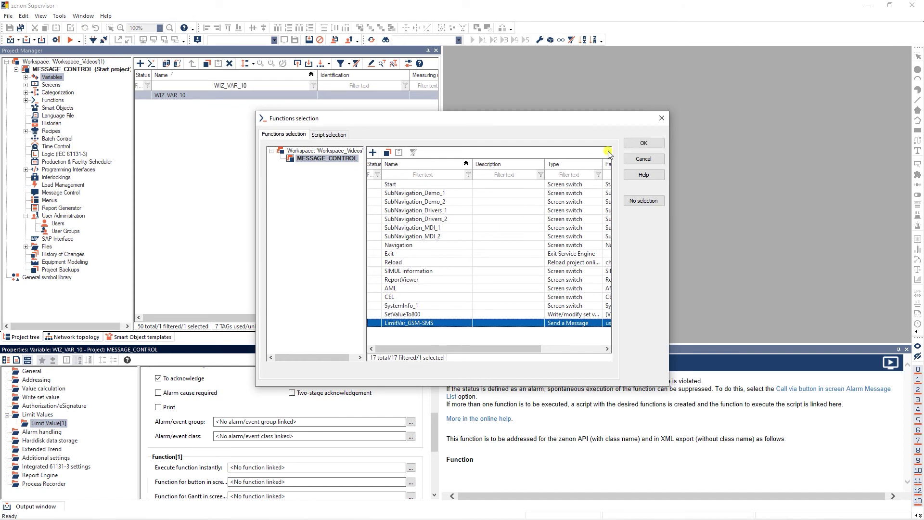
left_click(630, 143)
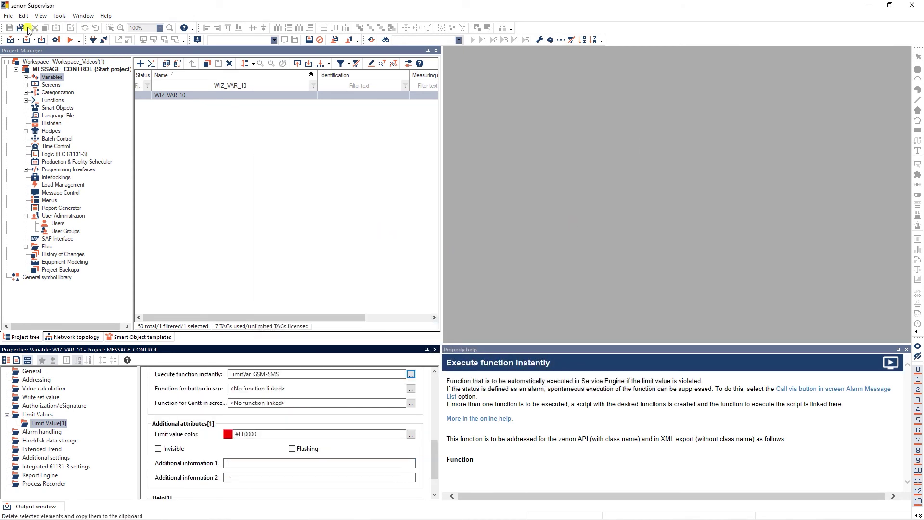
Create all Service Engine files and start the Service Engine
left_click(41, 40)
left_click(69, 39)
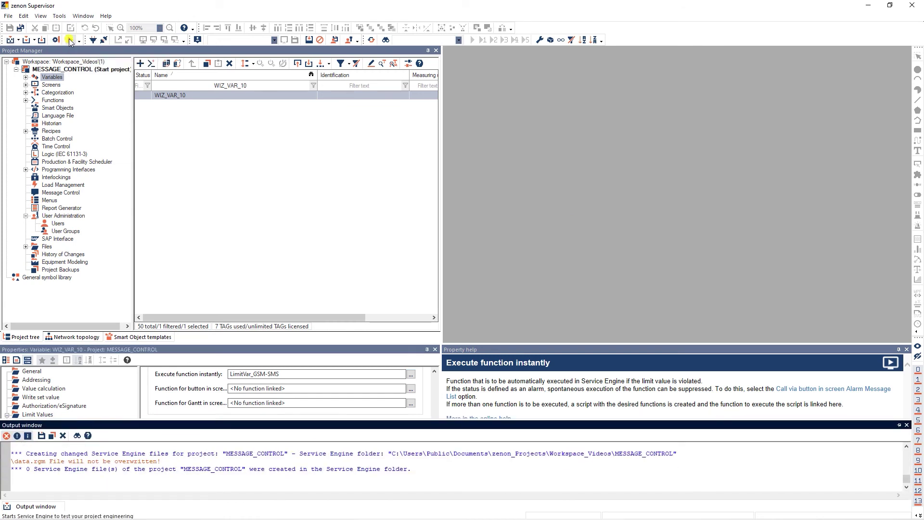